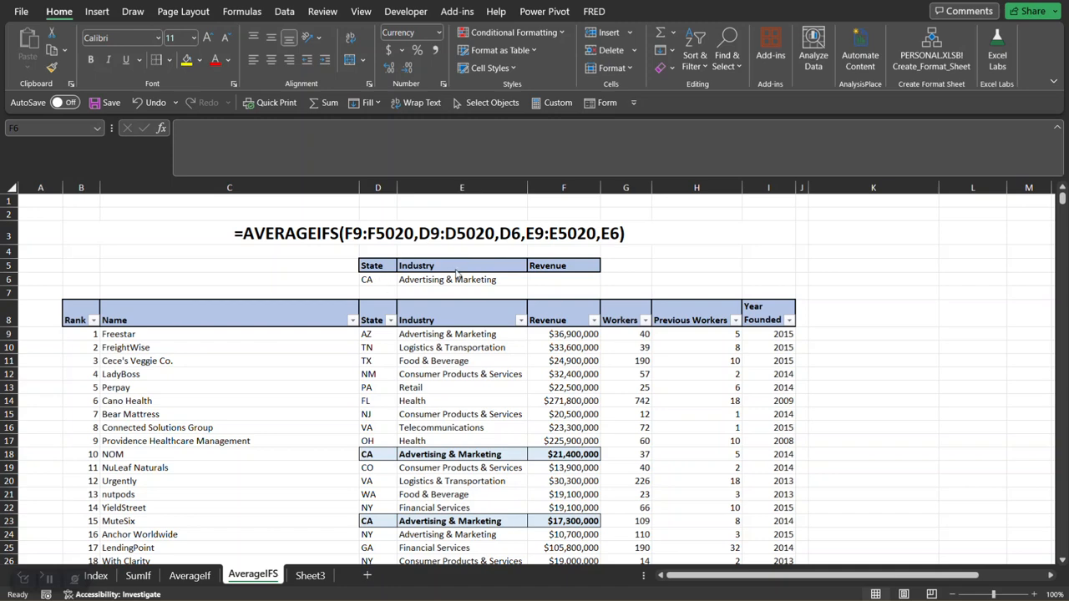
Start an AVERAGEIFS formula in cell F6, under the Revenue heading of the criteria block.
left_click(555, 279)
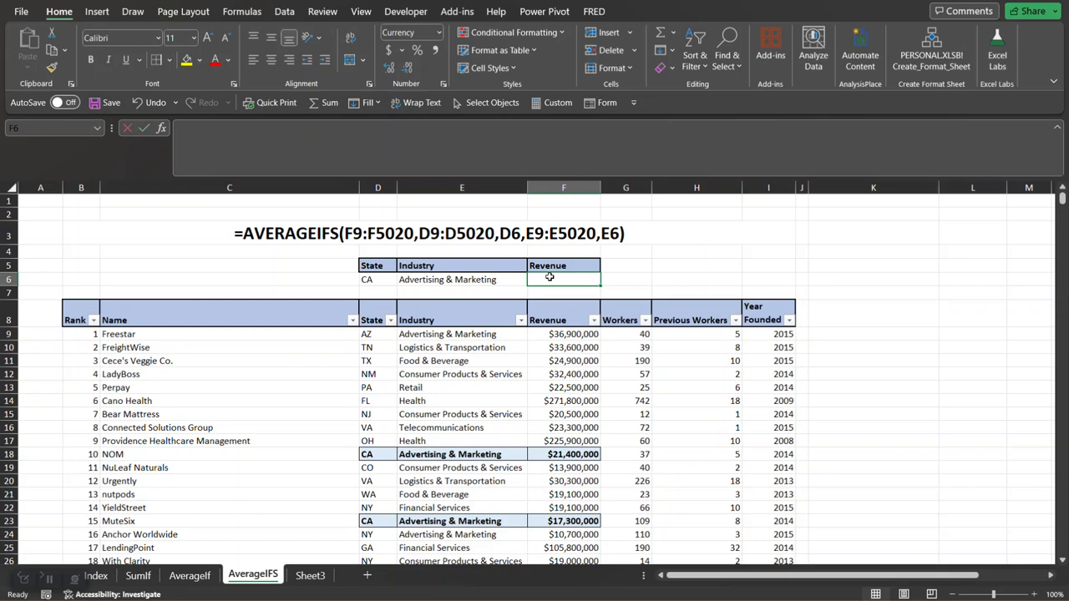
type("=averi")
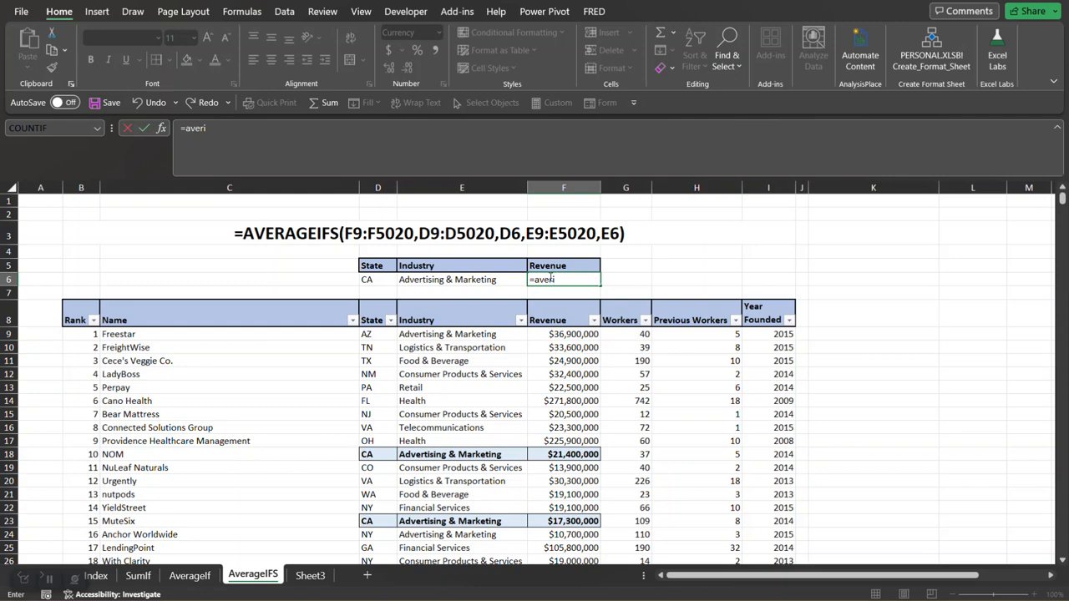
key("BackSpace")
type("ag")
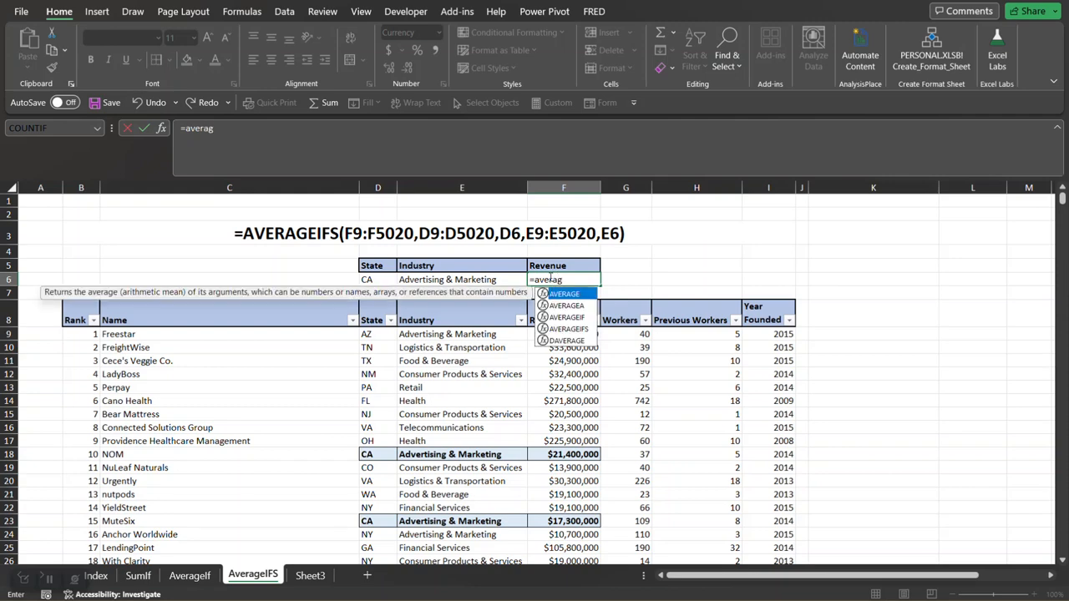
key("Down")
key("Down")
key("Down")
key("Down")
key("Tab")
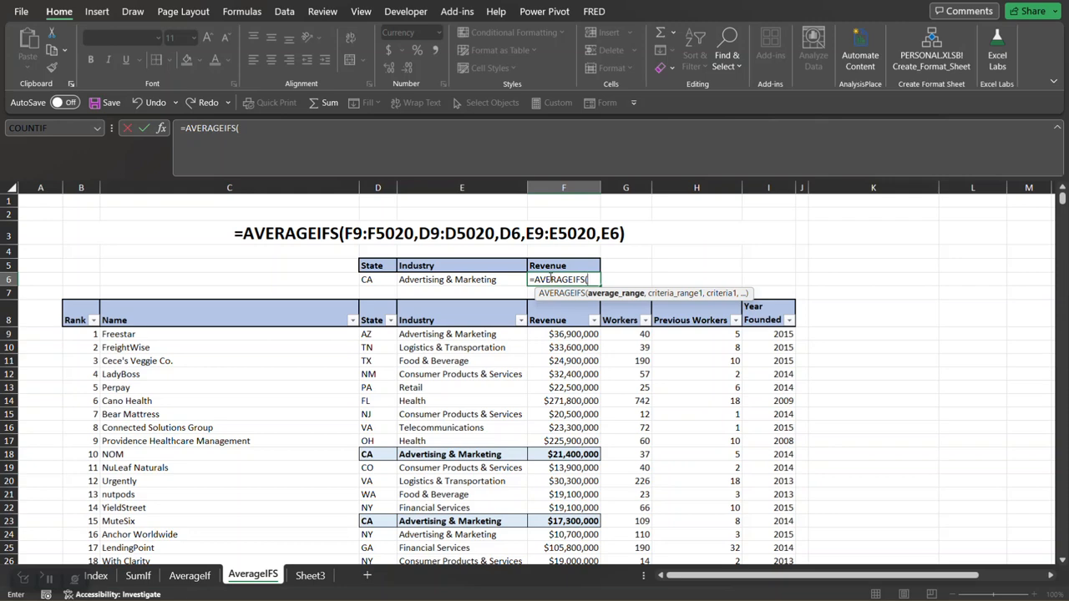
Set the formula's average range to the table's Revenue data, F9:F5020.
left_click(581, 334)
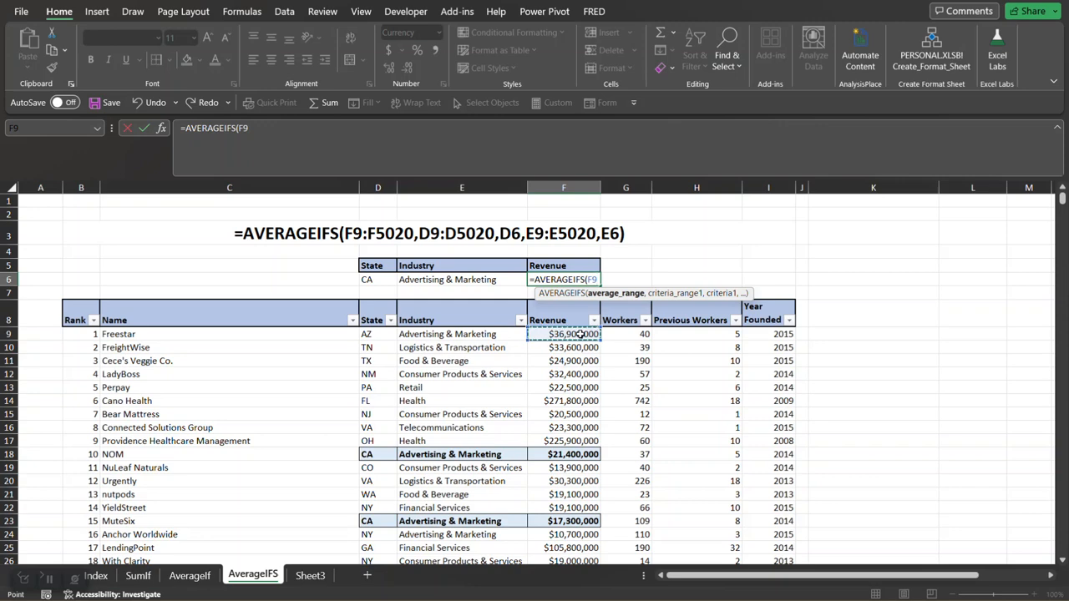
key("ctrl+shift+Down")
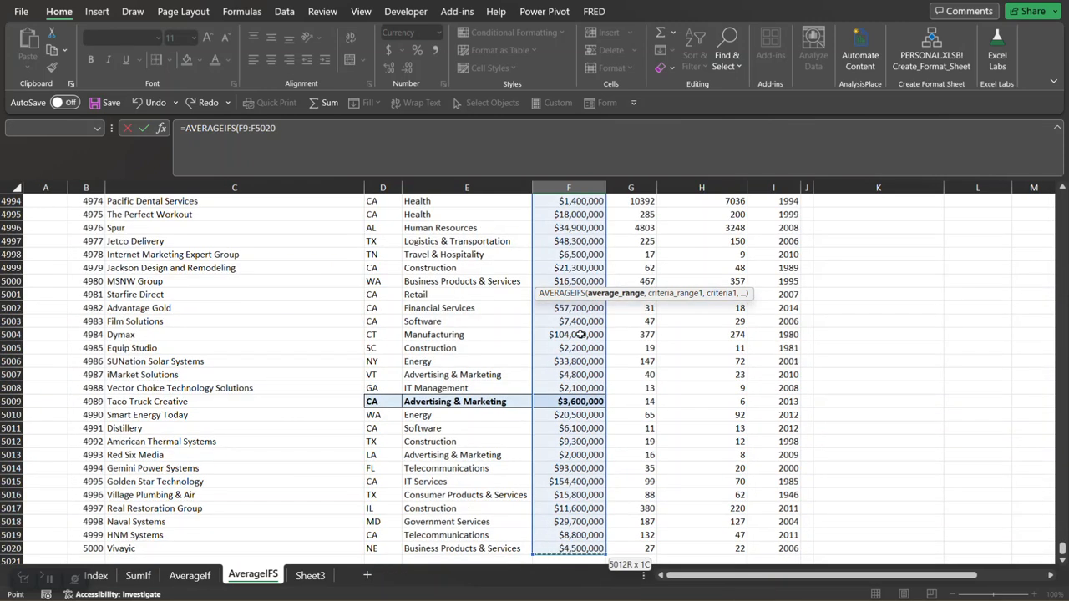
key("ctrl+BackSpace")
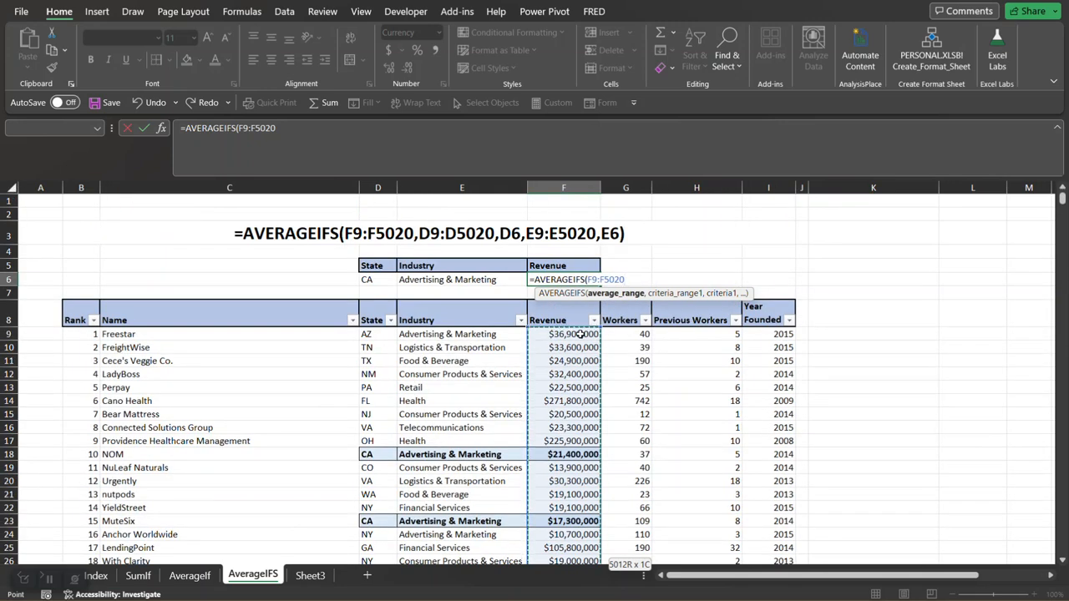
type(",")
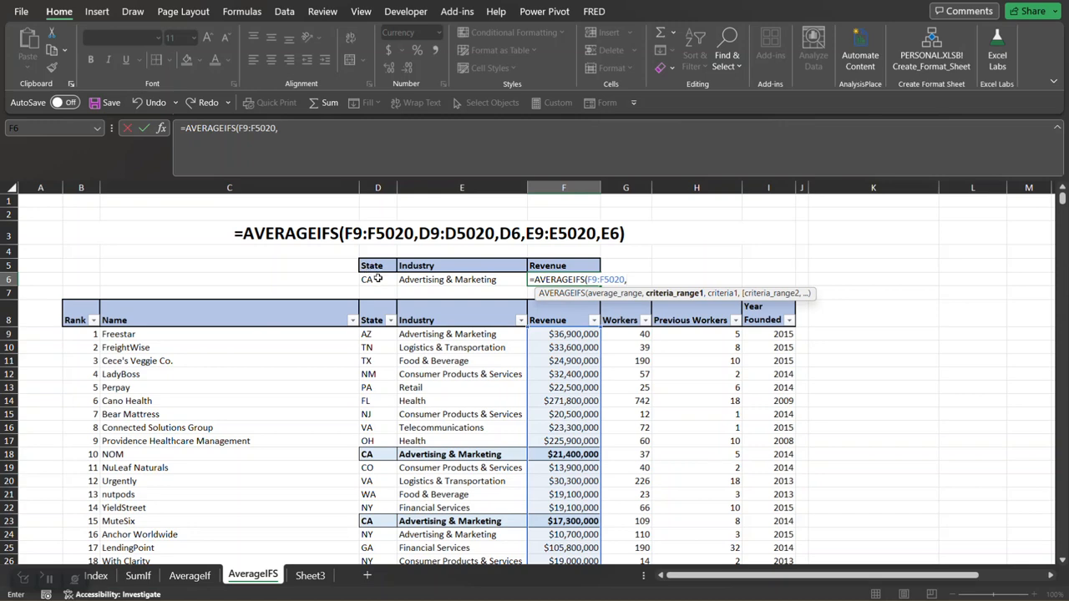
Add the State column D9:D5020 as the first criteria range, with cell D6 as its criterion.
left_click(370, 334)
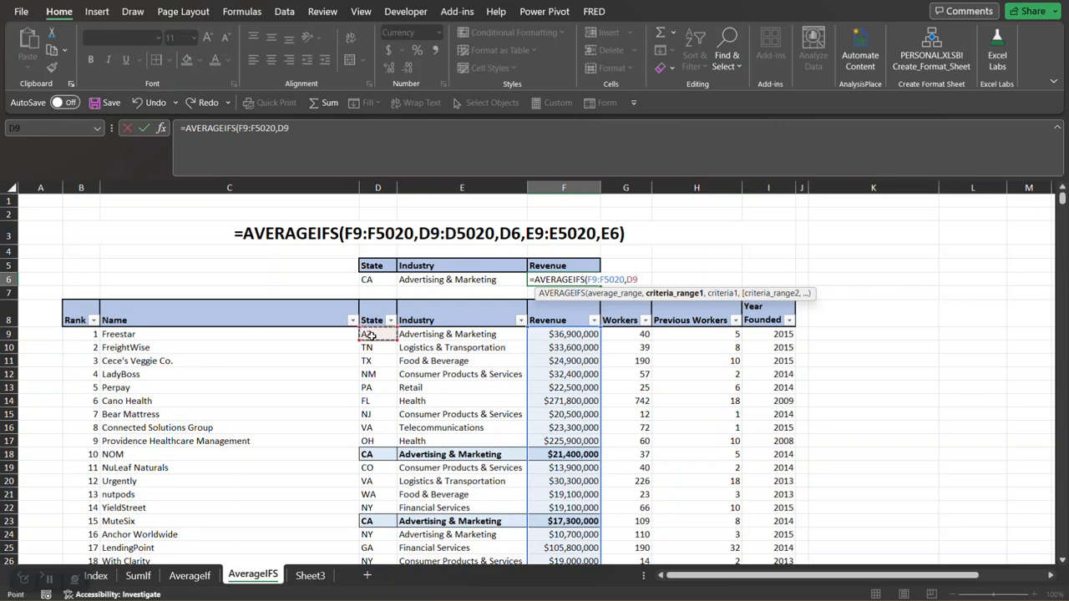
key("ctrl+shift+Down")
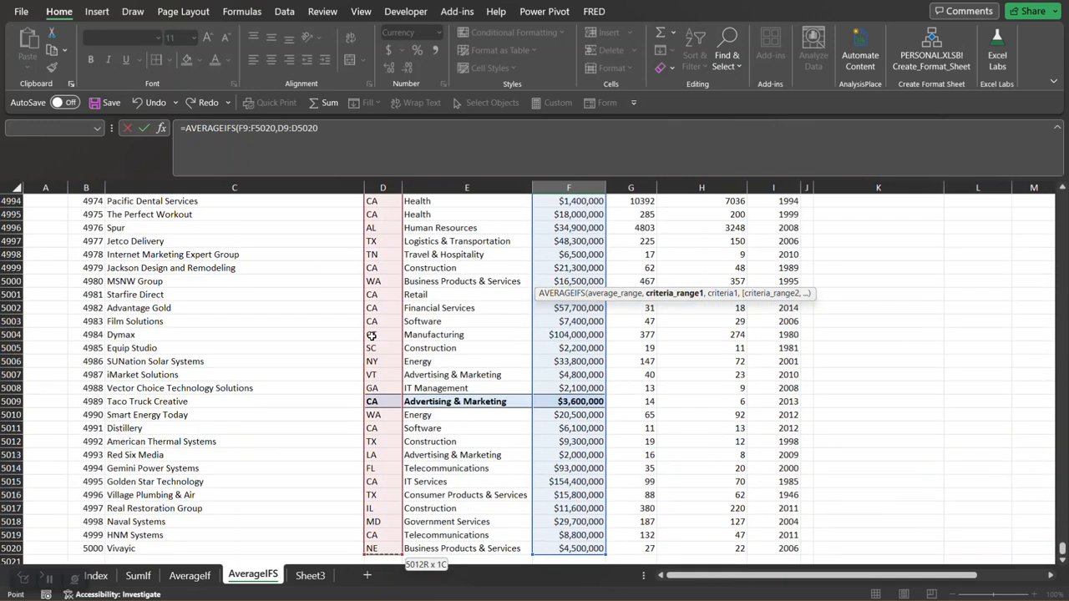
key("ctrl+BackSpace")
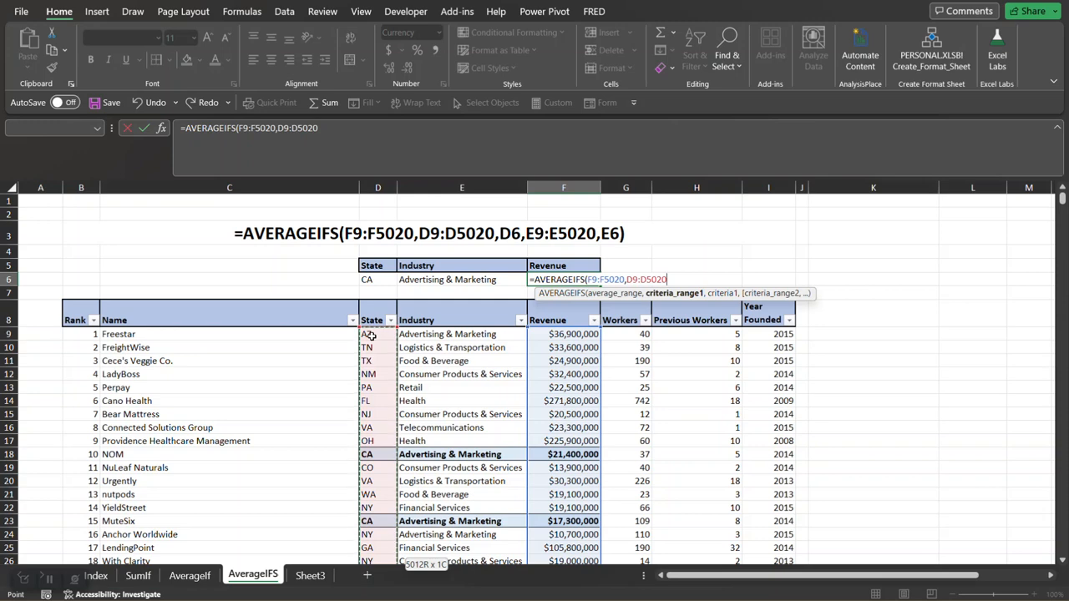
type(",")
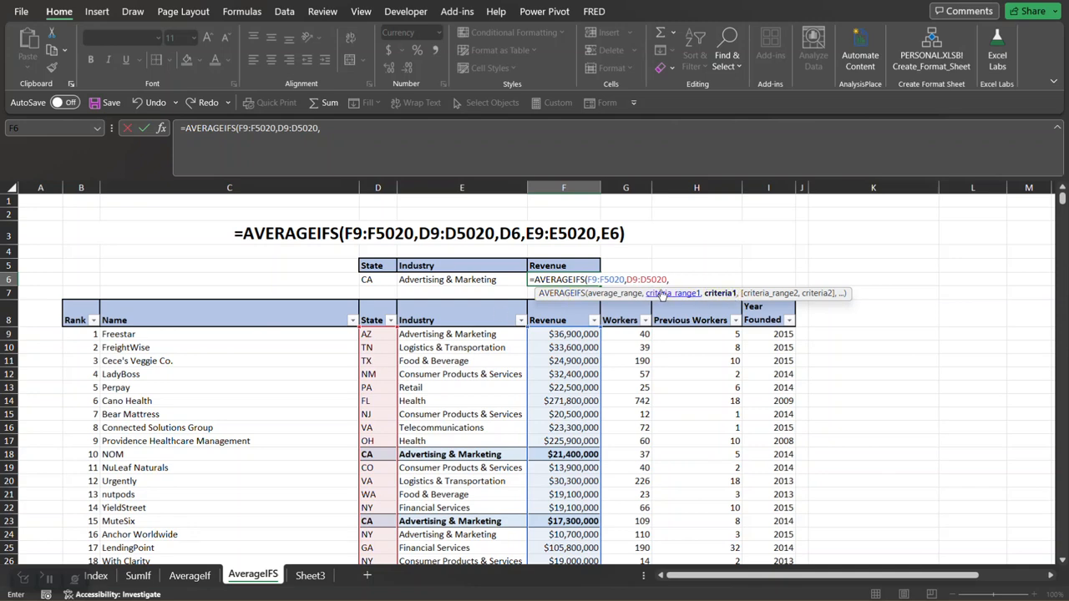
left_click(375, 280)
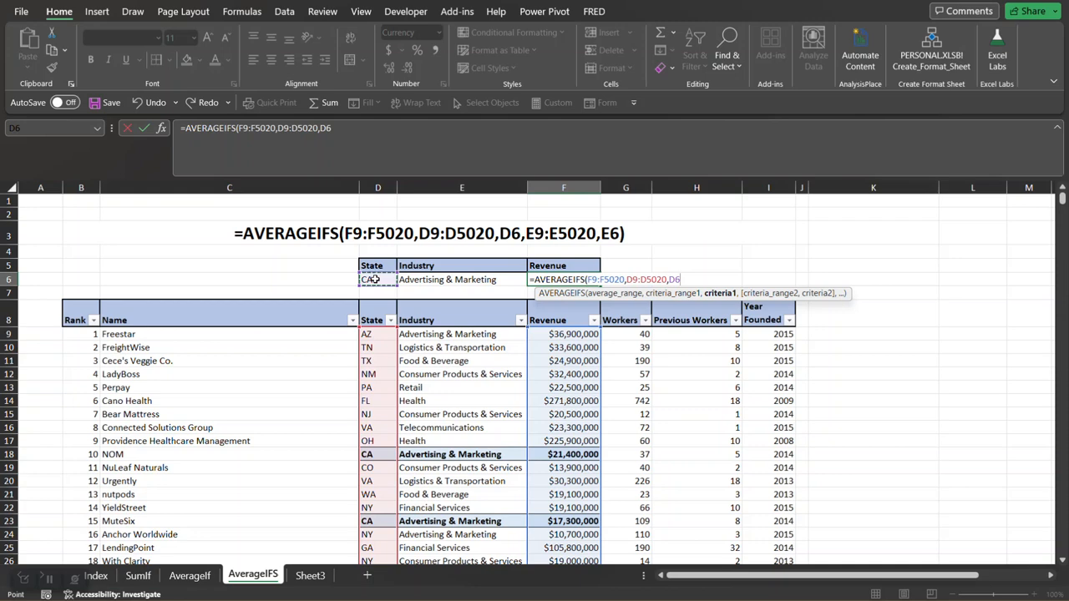
type(",")
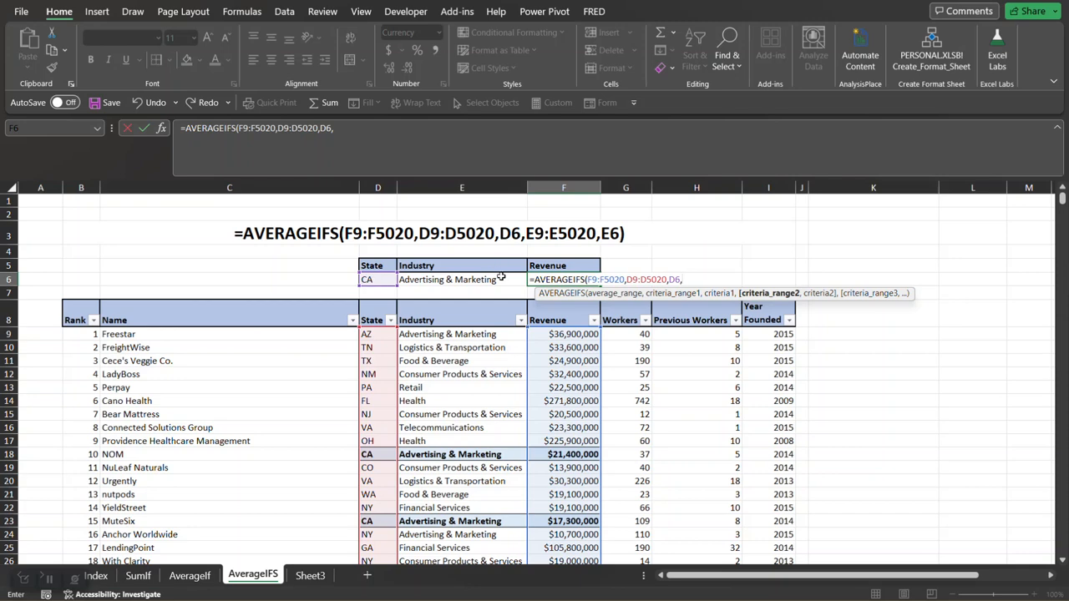
Add the Industry column E9:E5020 as the second criteria range with E6 as its criterion, and complete the formula in F6.
left_click(451, 334)
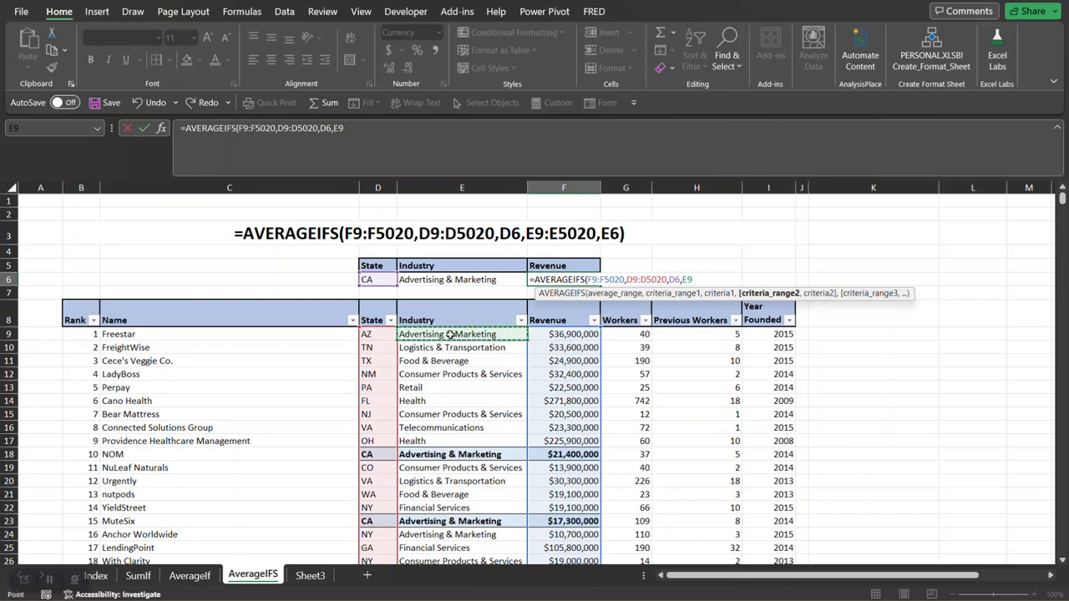
key("ctrl+shift+Down")
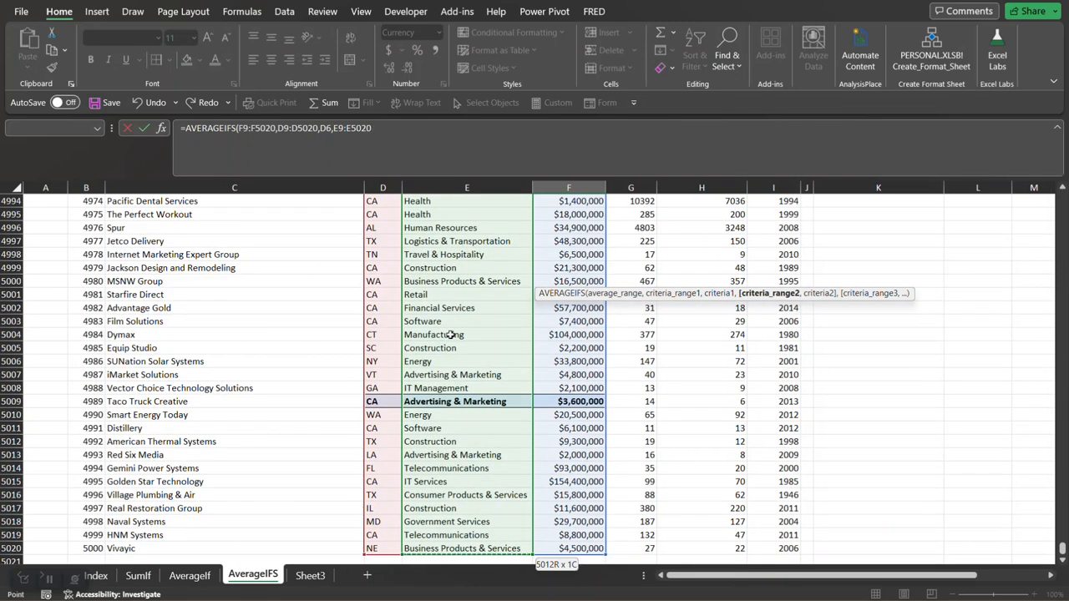
key("ctrl+BackSpace")
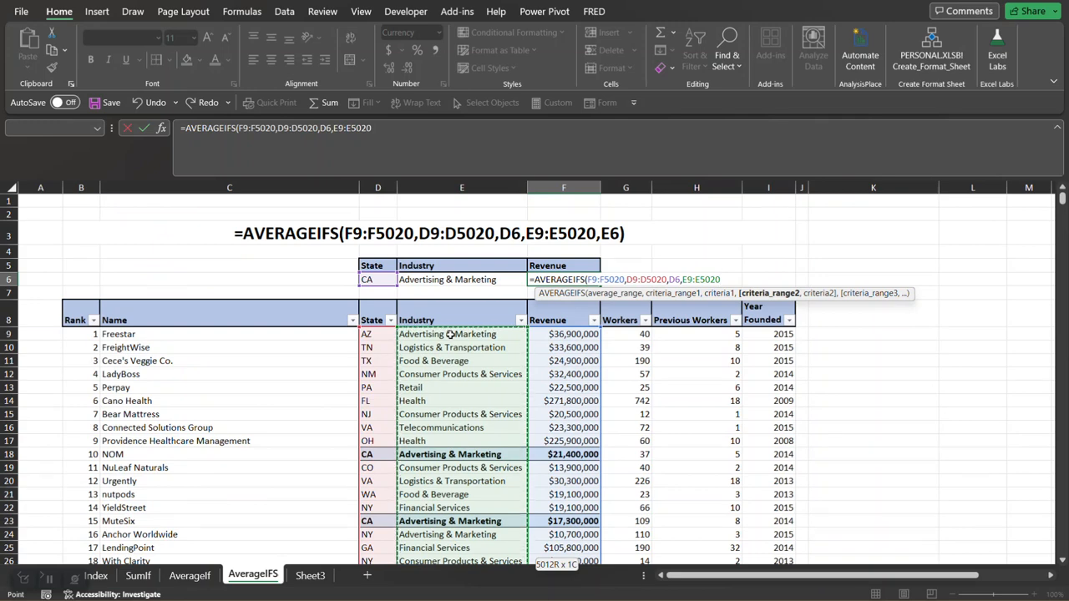
type(",")
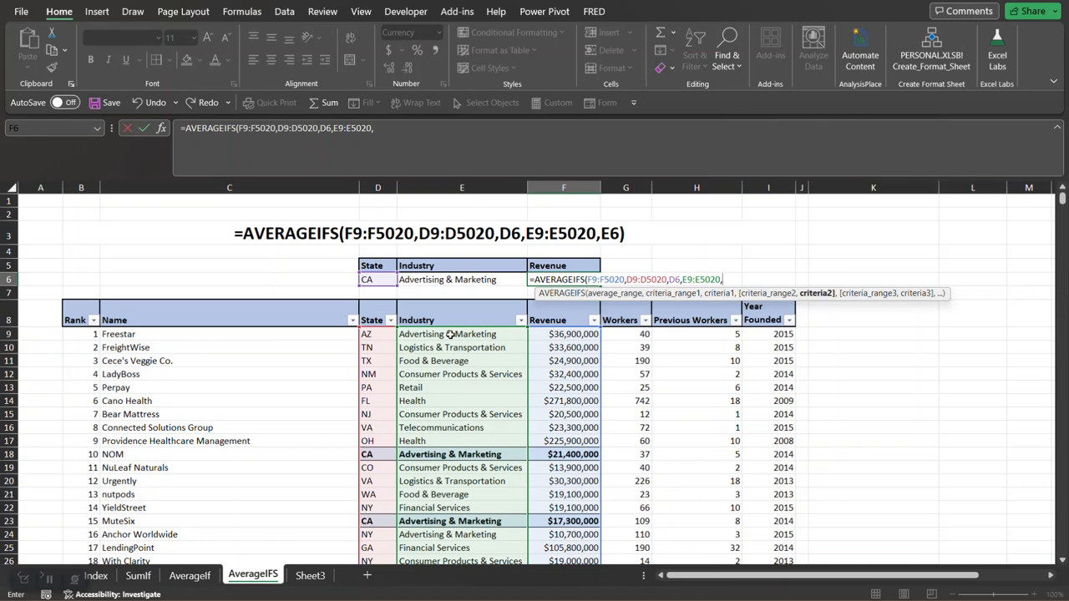
left_click(468, 277)
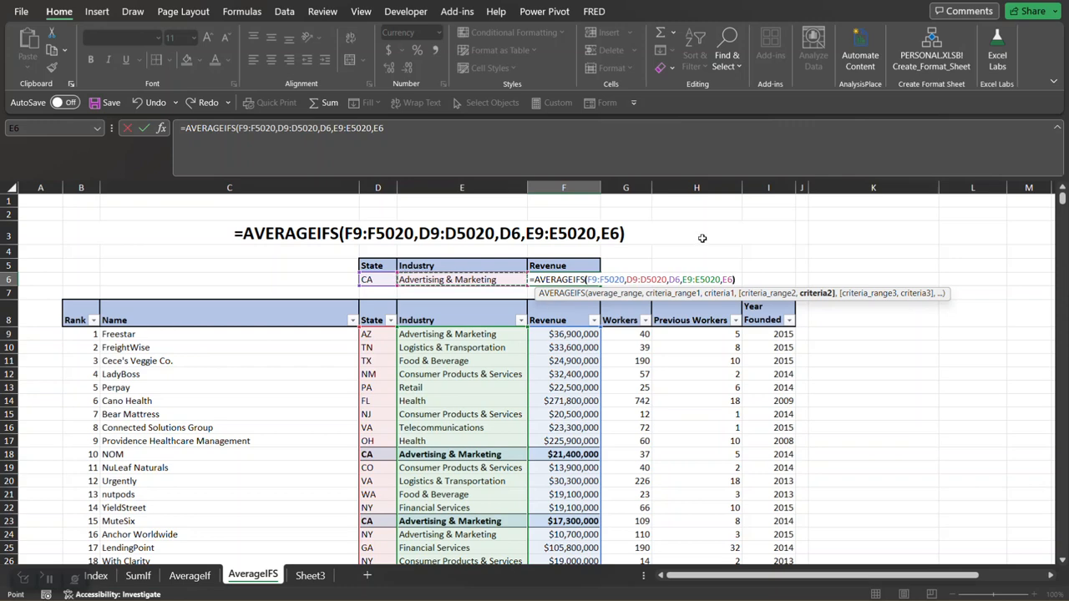
type(")")
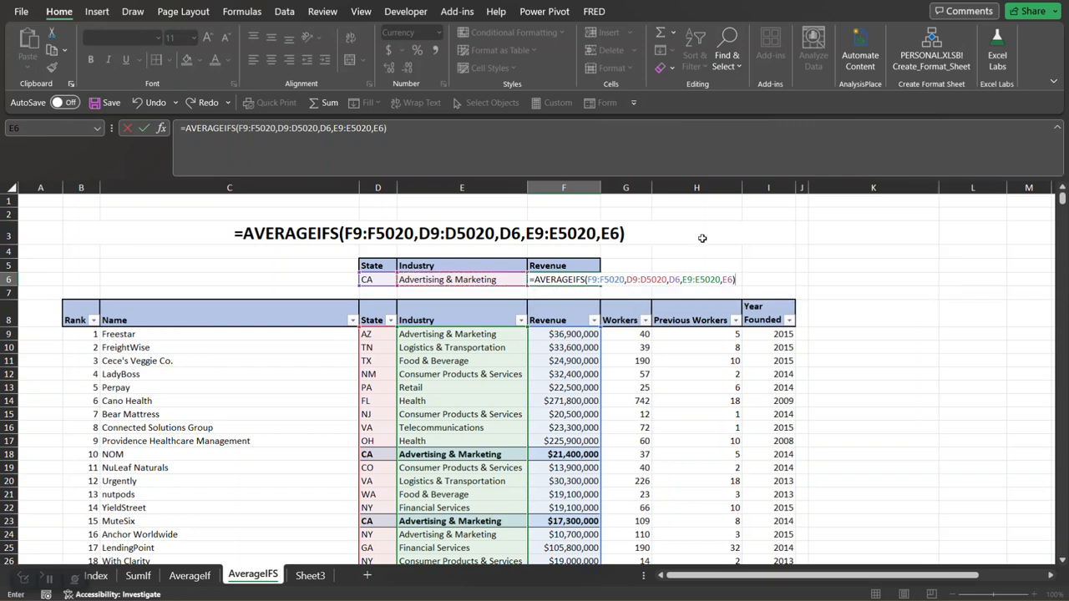
key("Return")
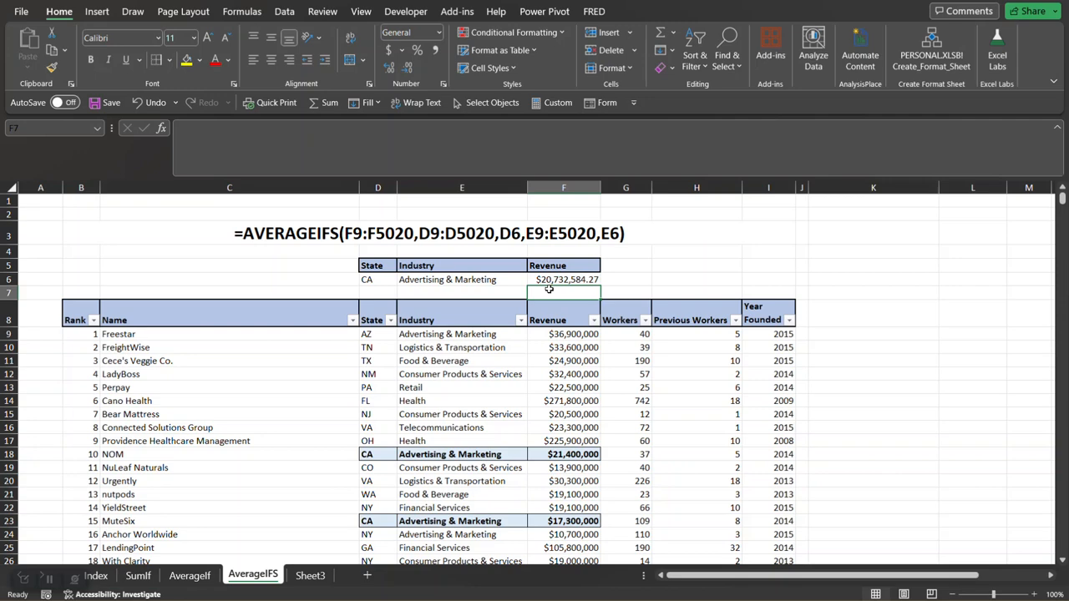
left_click(553, 280)
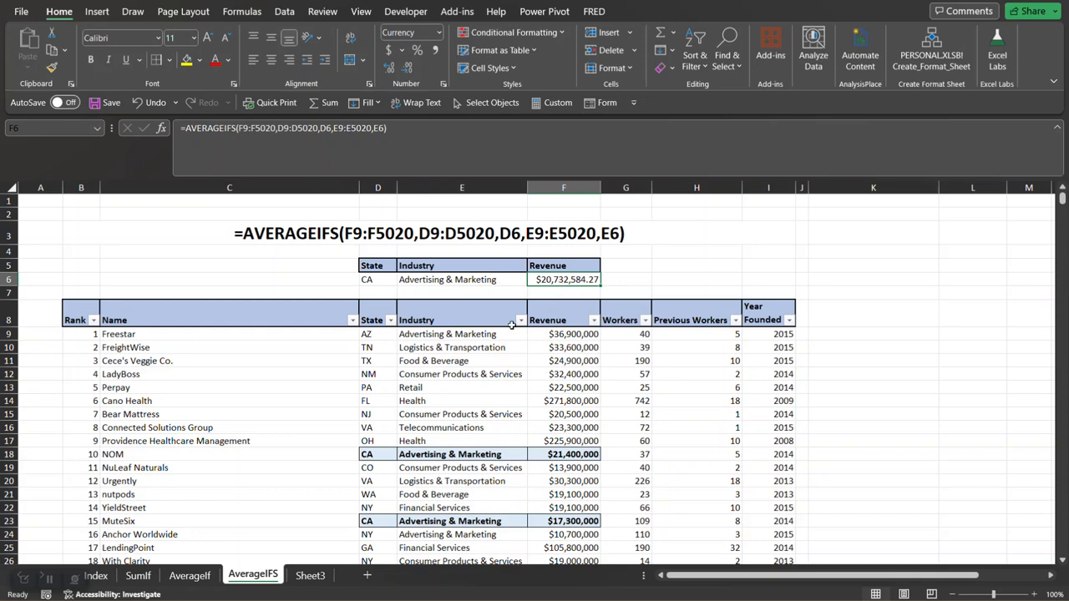
Turn the data table's header filters off and back on.
left_click(452, 351)
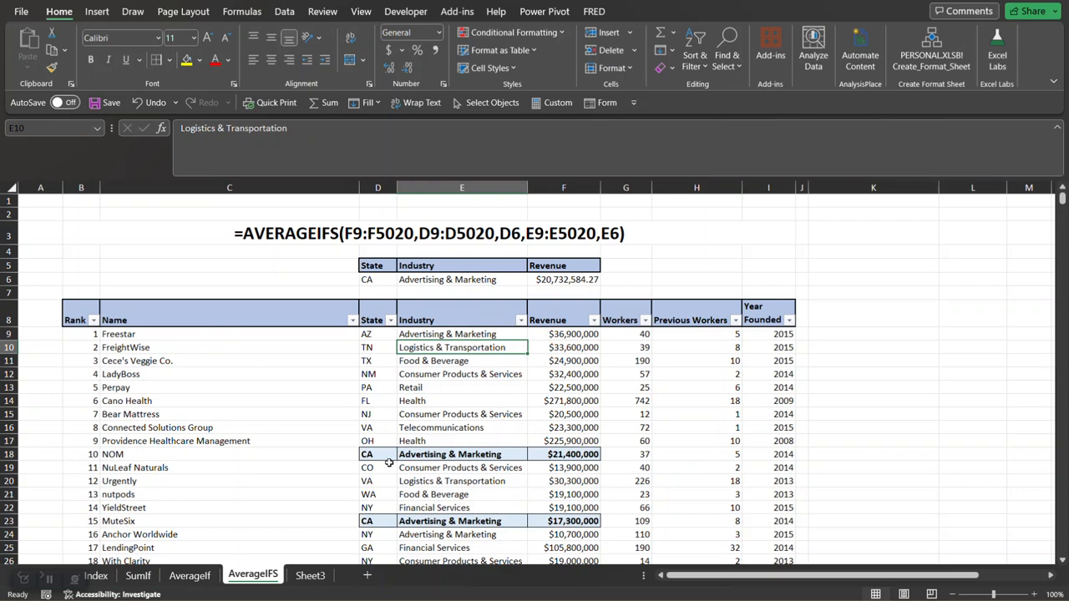
key("ctrl+shift+l")
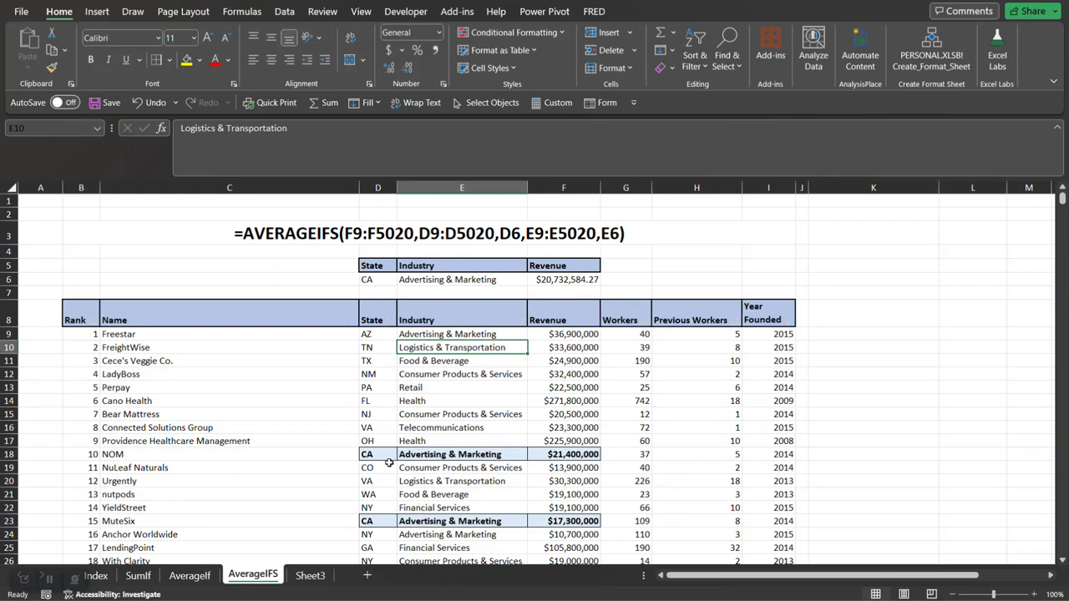
key("ctrl+shift+l")
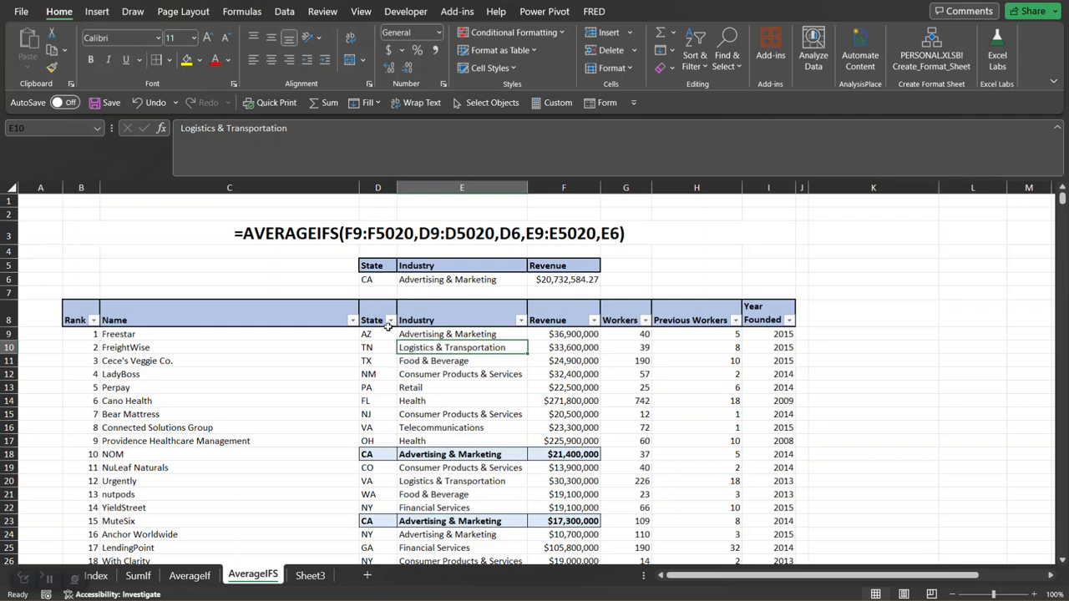
Filter the table's State column to show only CA.
left_click(390, 321)
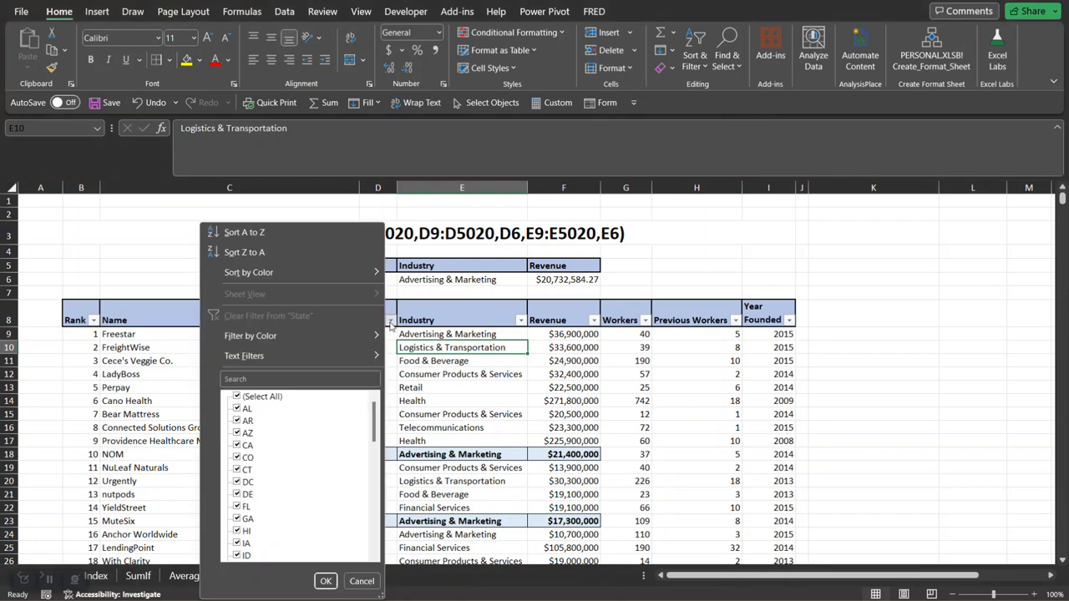
left_click(244, 397)
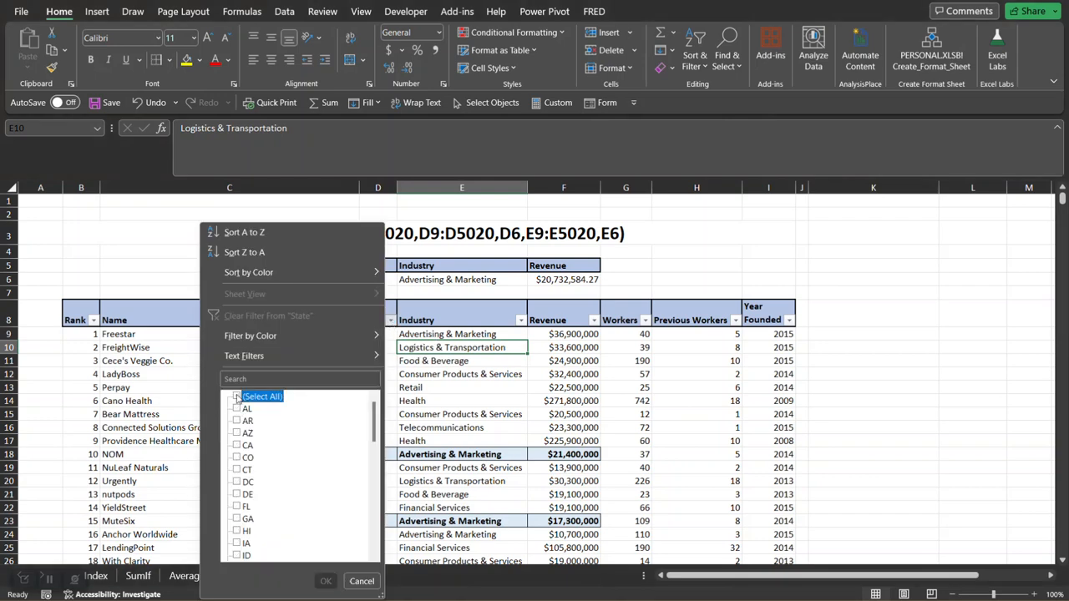
left_click(238, 445)
left_click(326, 582)
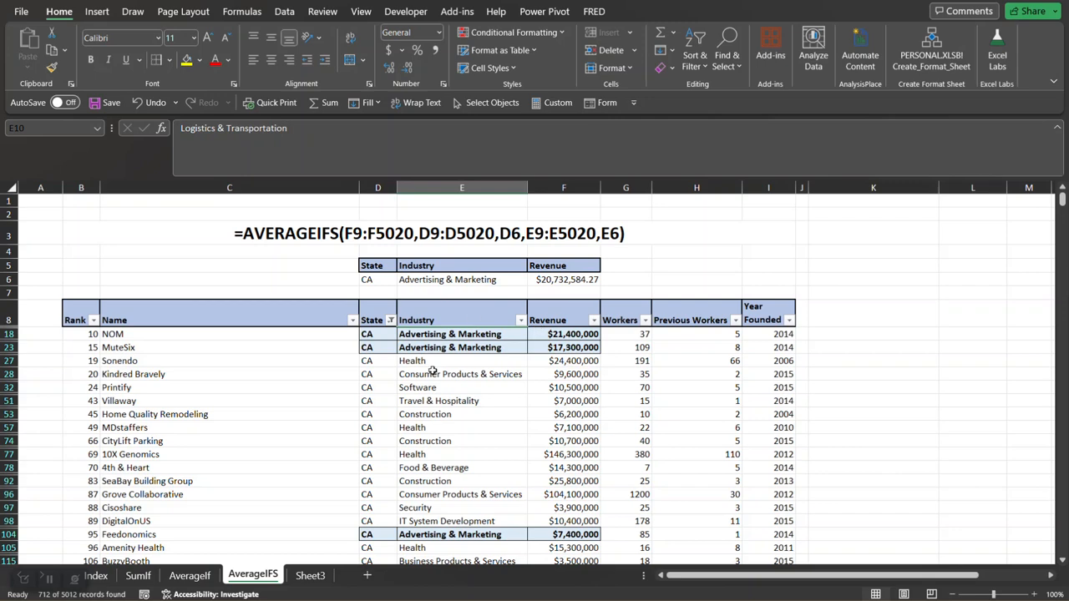
Filter the table's Industry column to show only Advertising & Marketing.
left_click(500, 280)
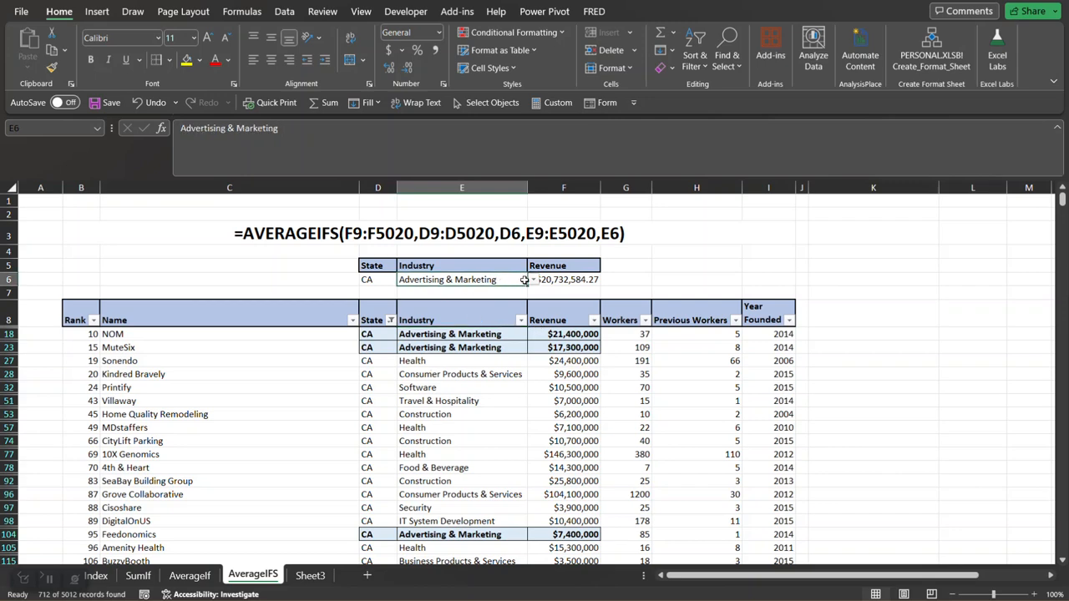
left_click(515, 321)
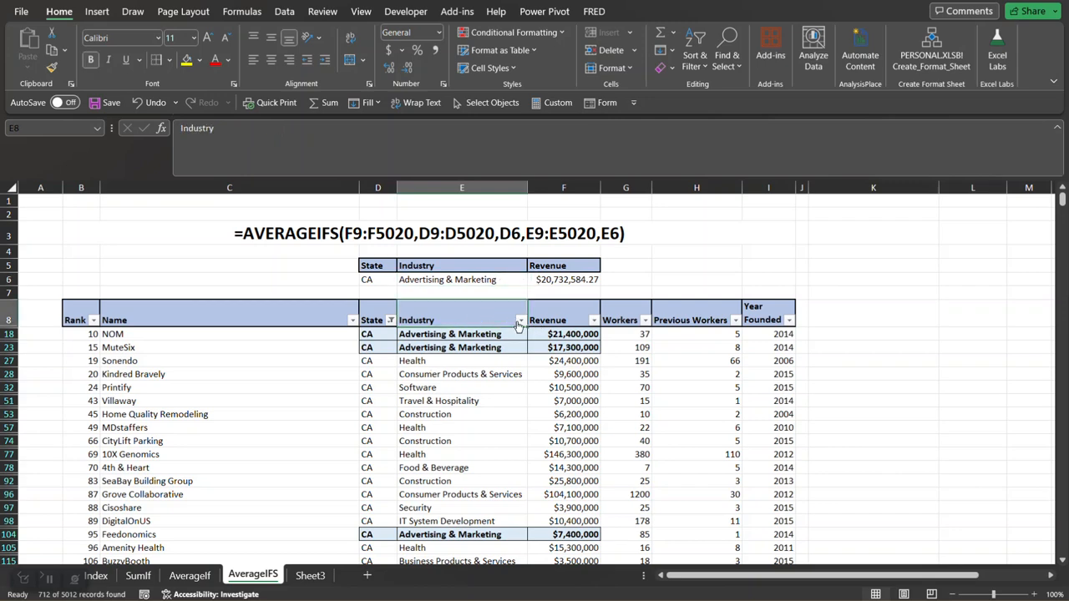
left_click(517, 321)
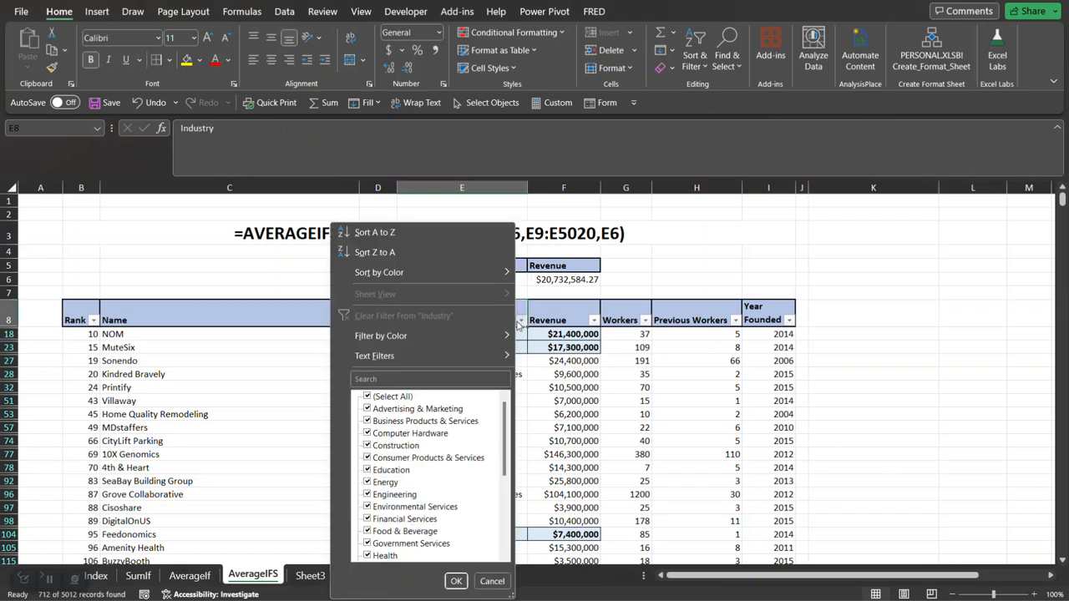
left_click(381, 400)
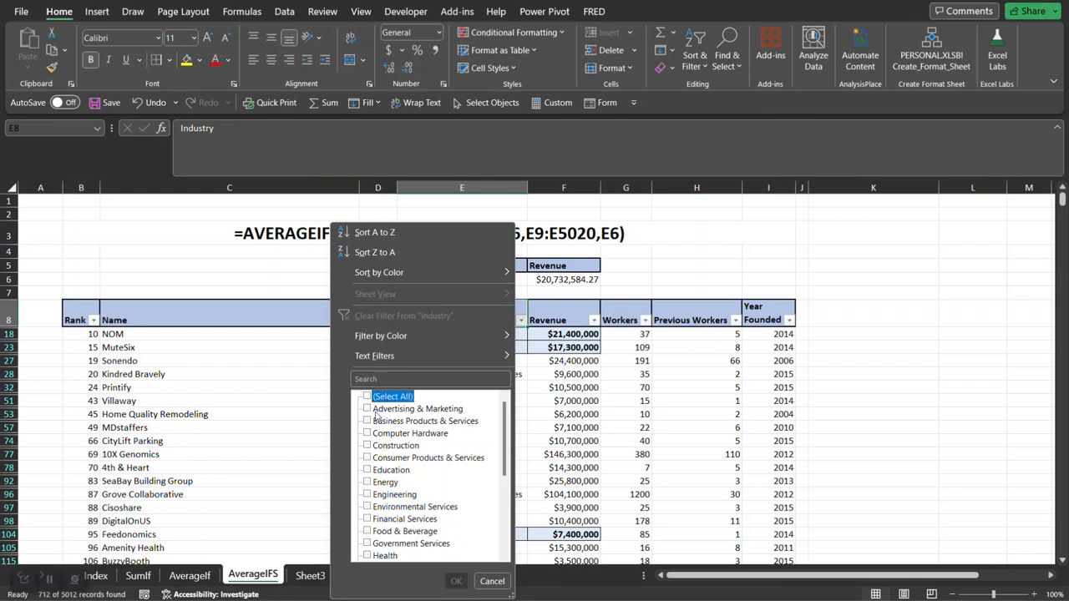
left_click(367, 410)
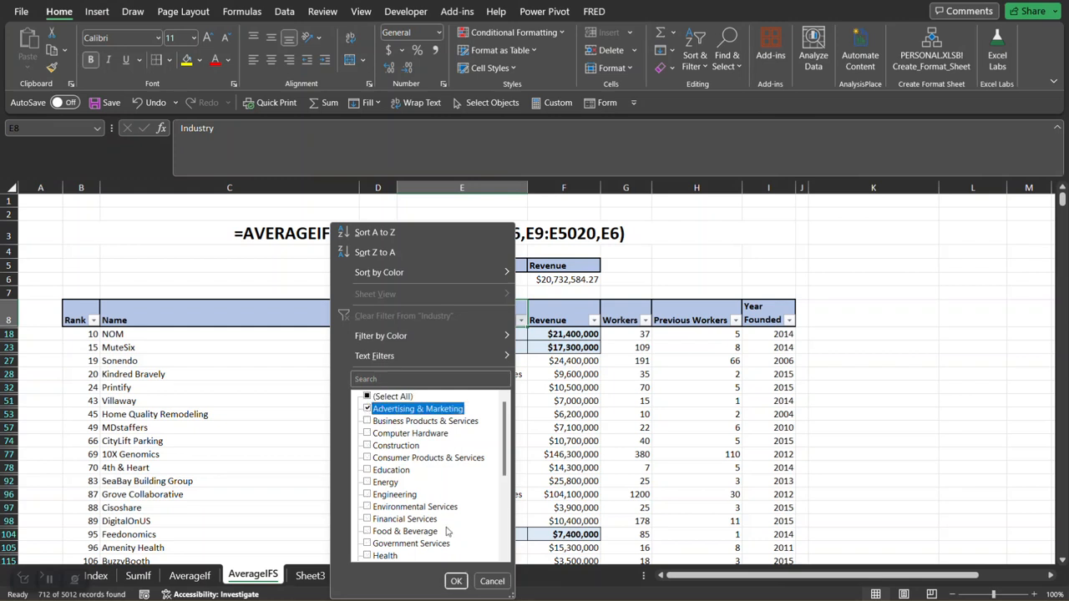
left_click(456, 581)
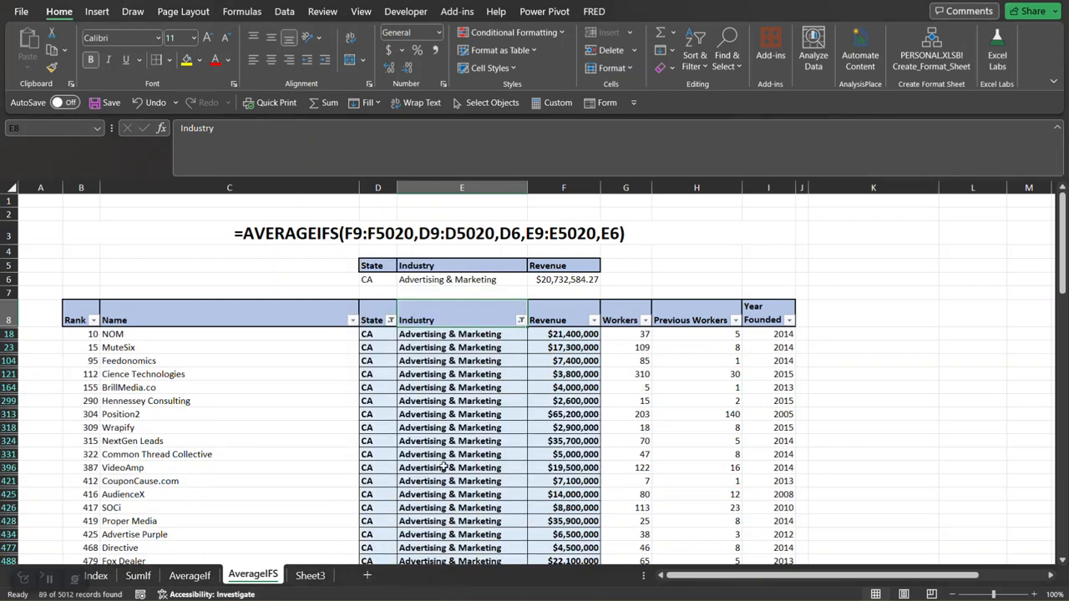
Select all filtered values in the Revenue column from F18 down to compare their average with the formula result in F6.
left_click(568, 335)
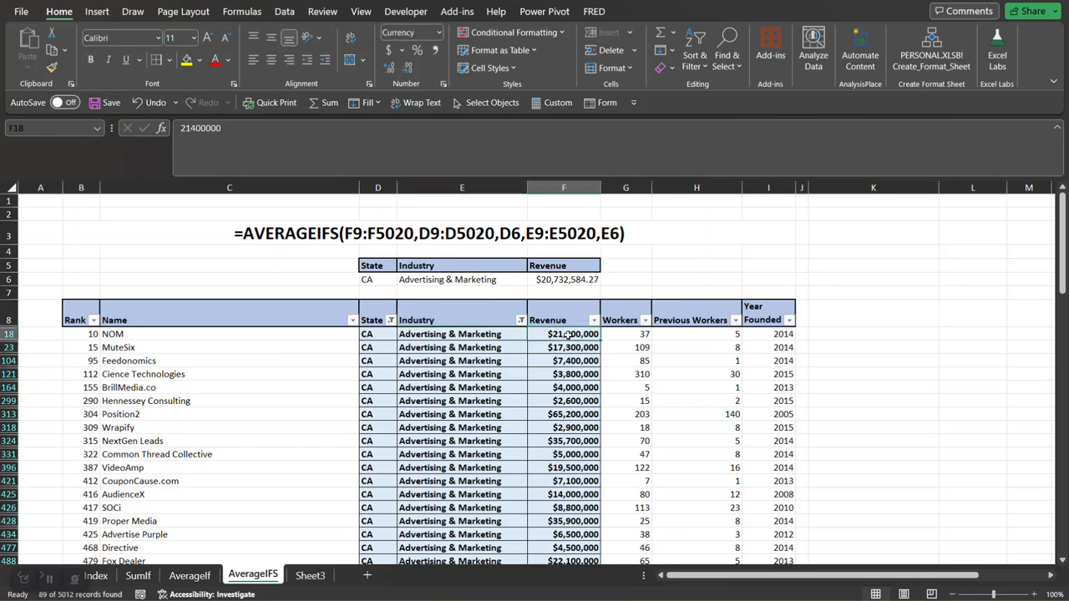
key("ctrl+shift+Down")
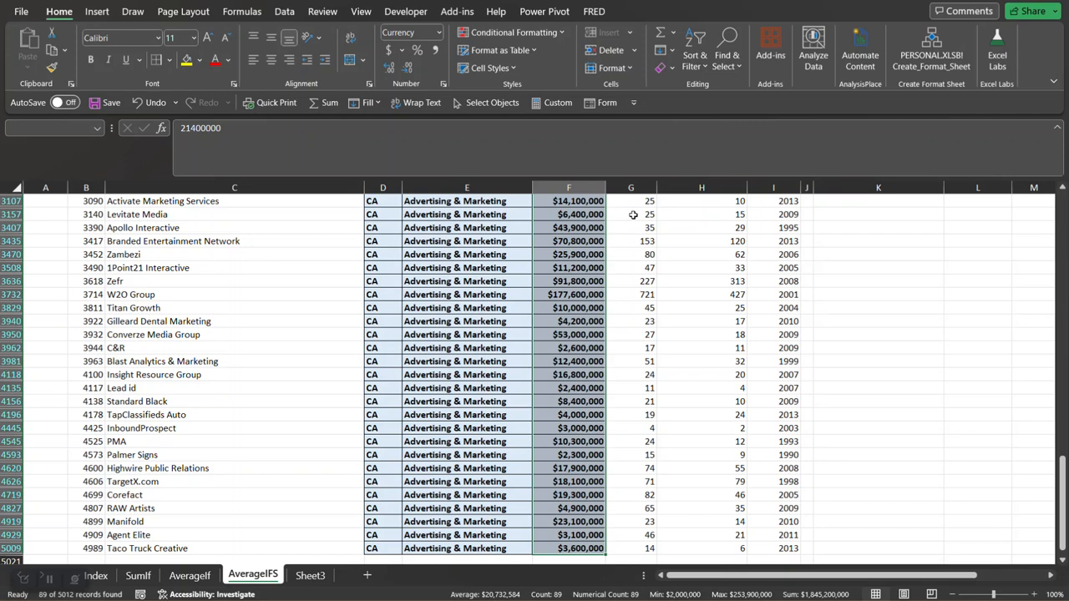
scroll(633, 215, "up", 20)
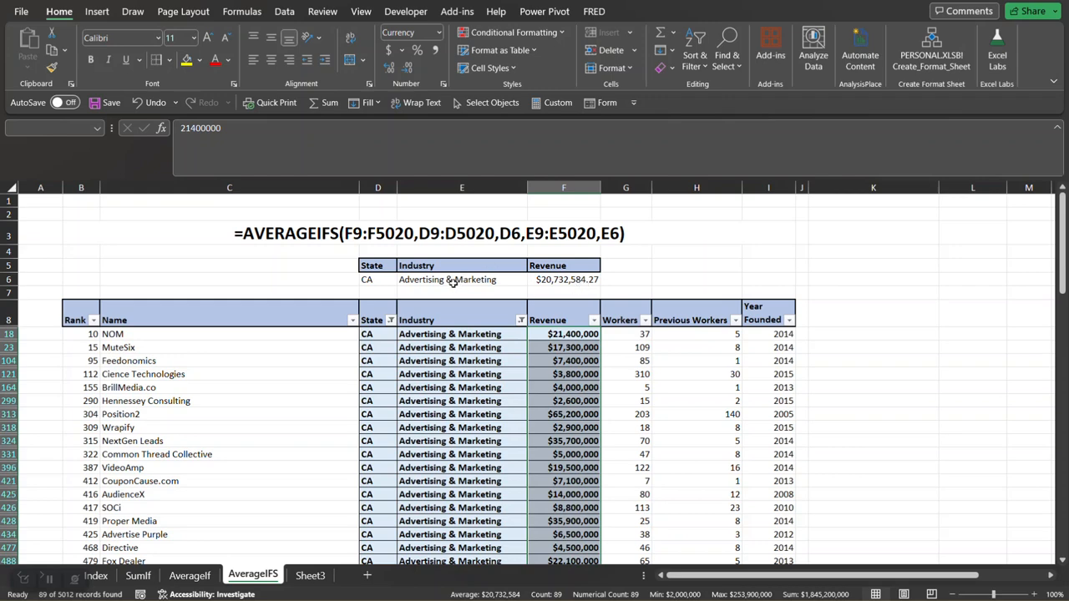
Clear the data table's State filter and refilter the column to show only ID.
left_click(384, 280)
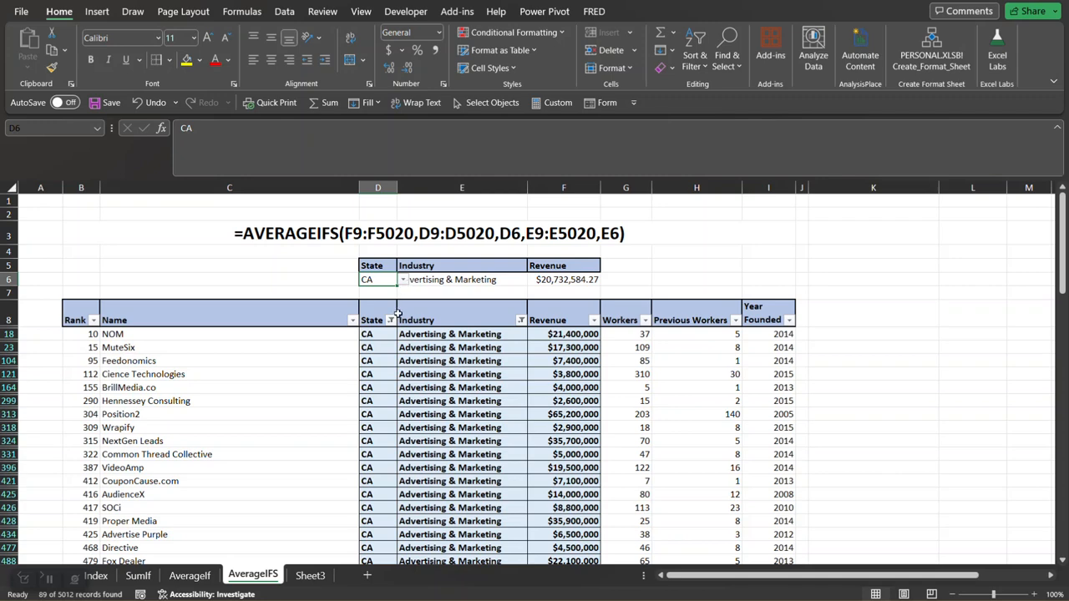
left_click(390, 321)
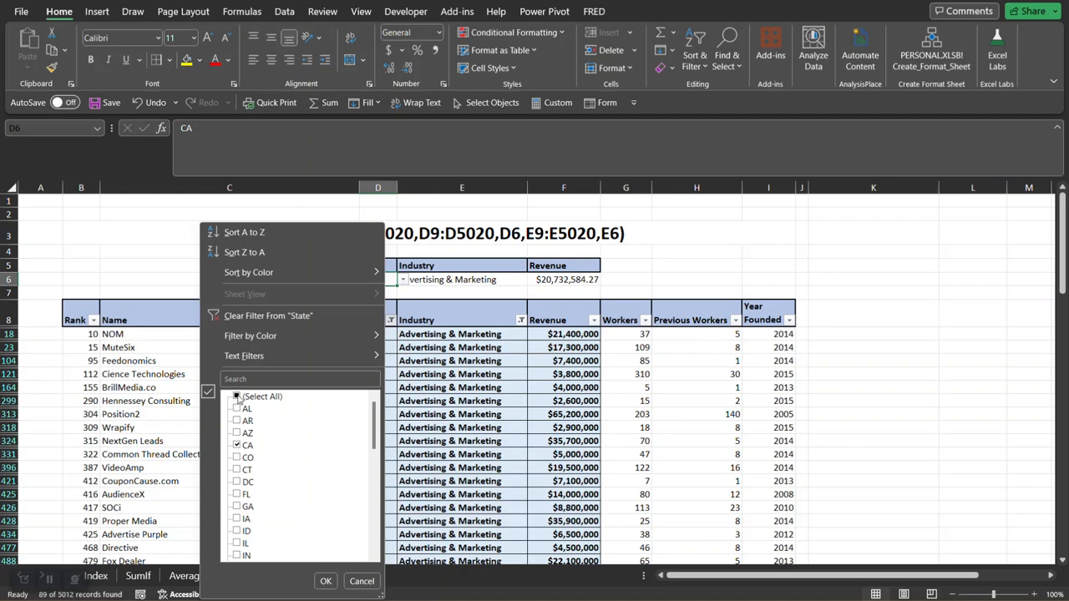
left_click(272, 315)
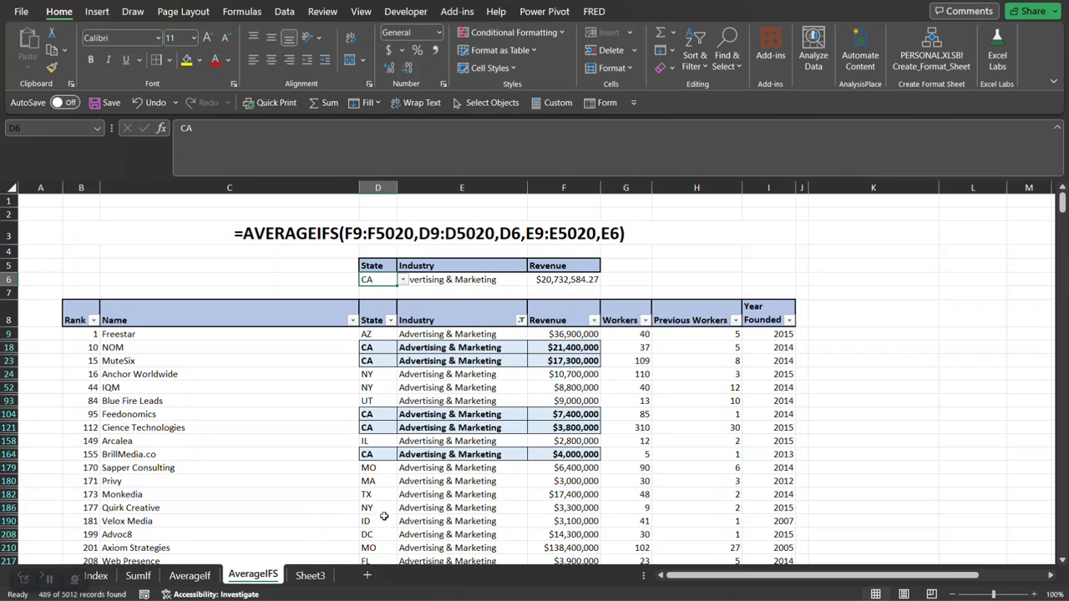
left_click(390, 321)
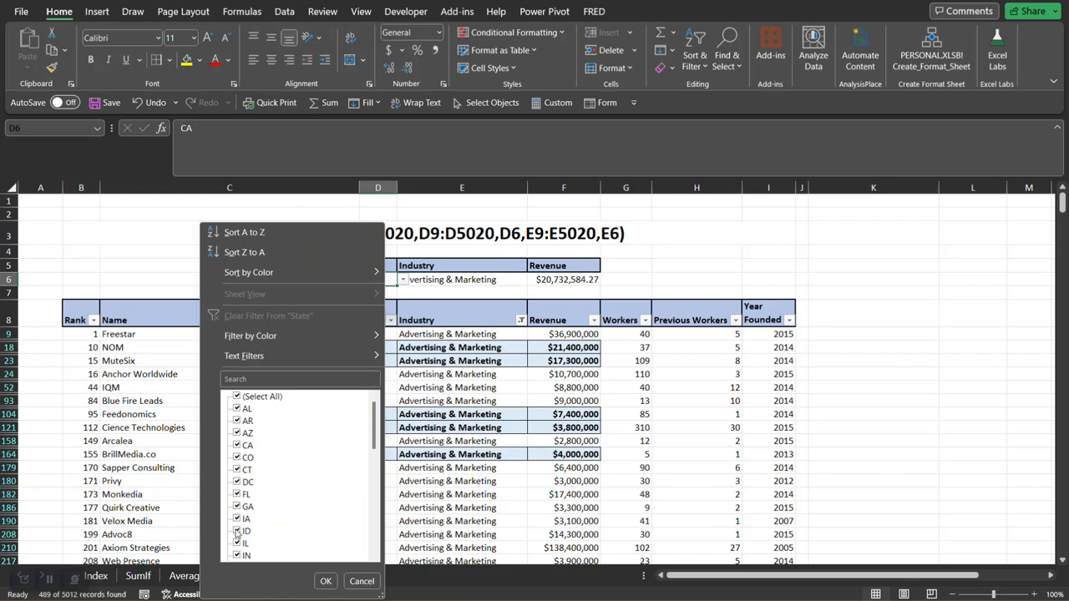
left_click(240, 397)
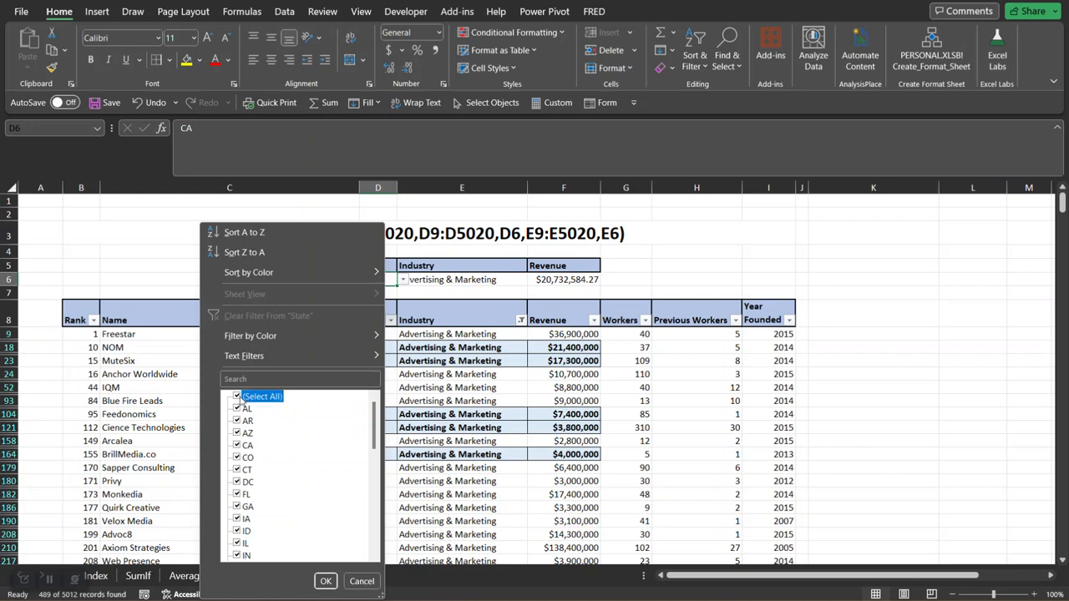
left_click(239, 532)
left_click(325, 581)
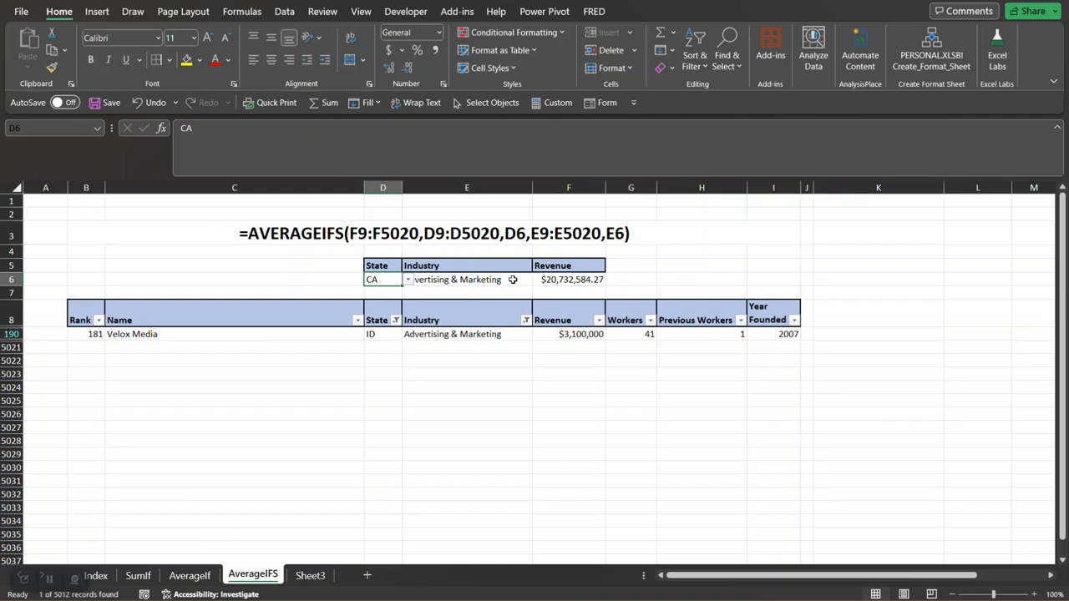
Change the State criterion in D6 to ID.
left_click(408, 281)
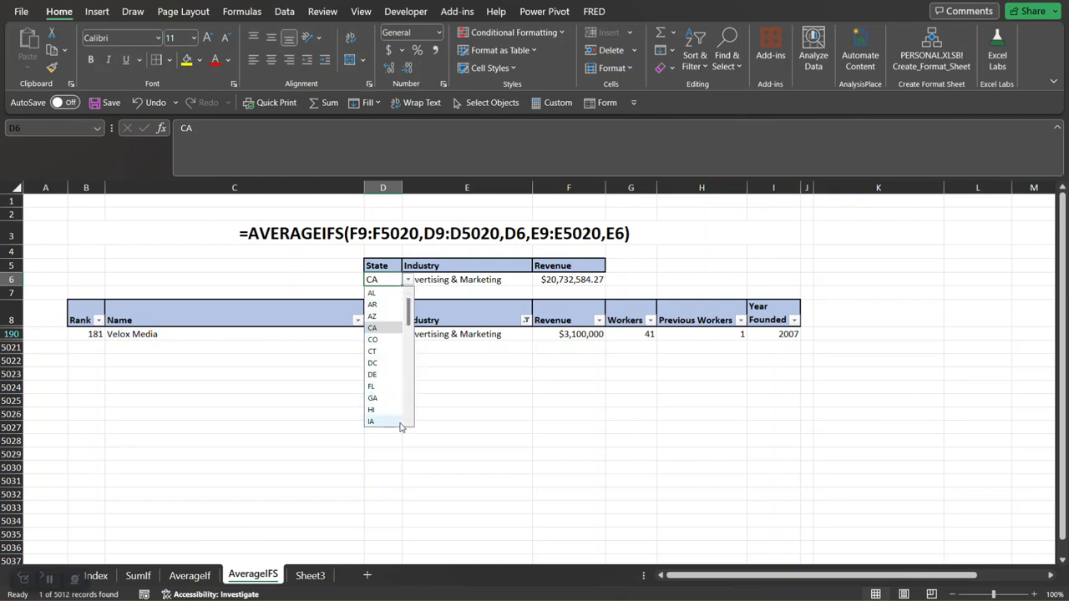
scroll(408, 420, "down", 4)
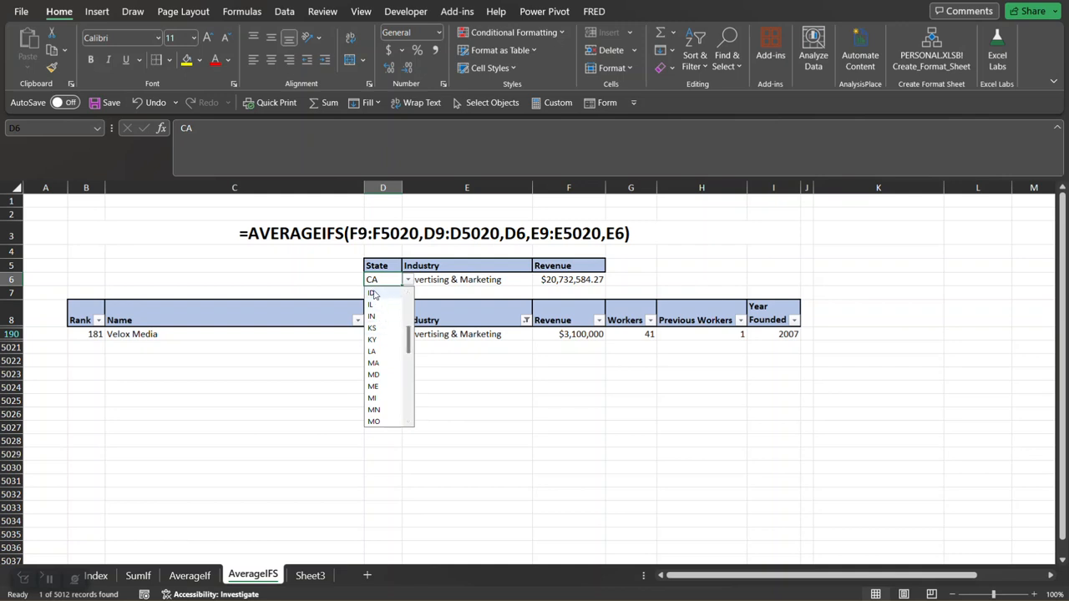
left_click(372, 294)
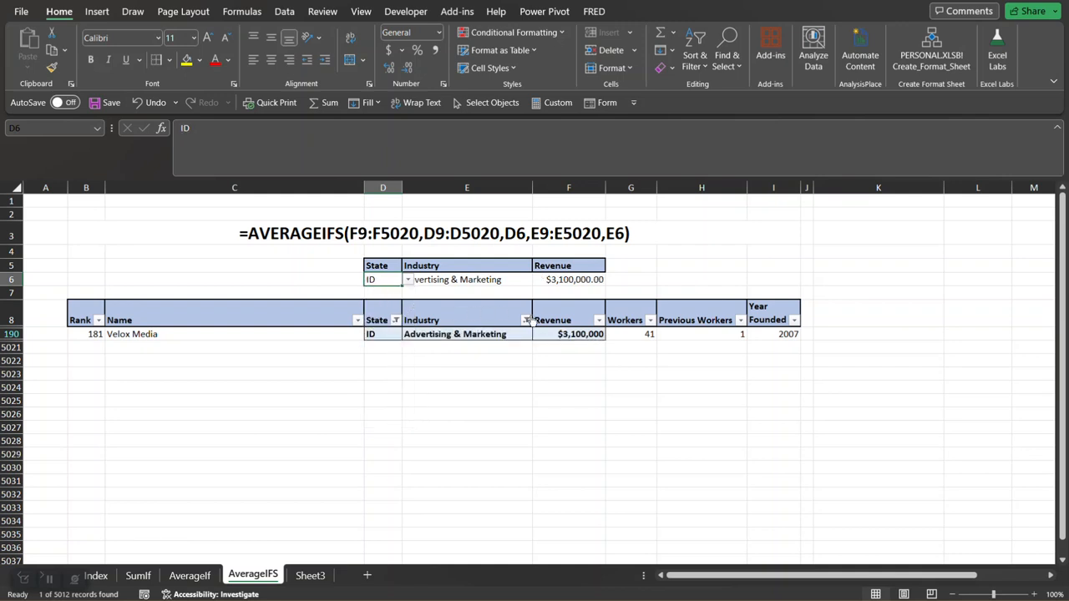